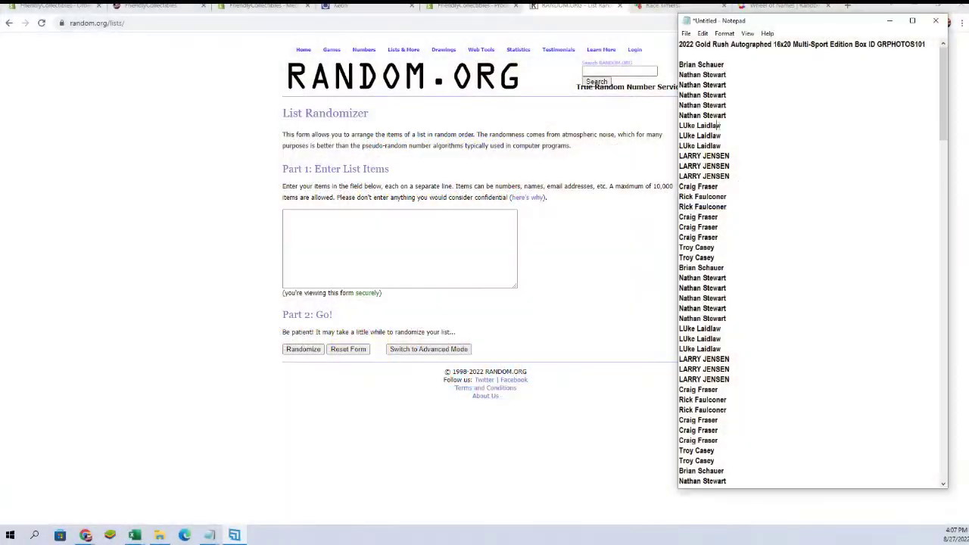
Step: Copy the 100 owner names from the notes into the List Randomizer box
mouse_move(679, 64)
left_mouse_down()
mouse_move(688, 254)
mouse_move(734, 490)
mouse_move(727, 322)
mouse_move(716, 288)
left_mouse_up()
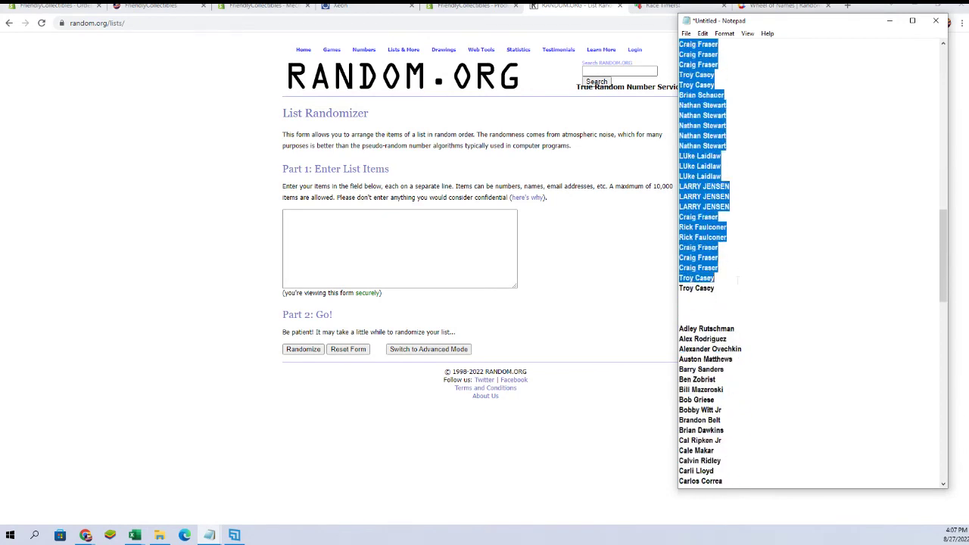
right_click(730, 193)
left_click(757, 223)
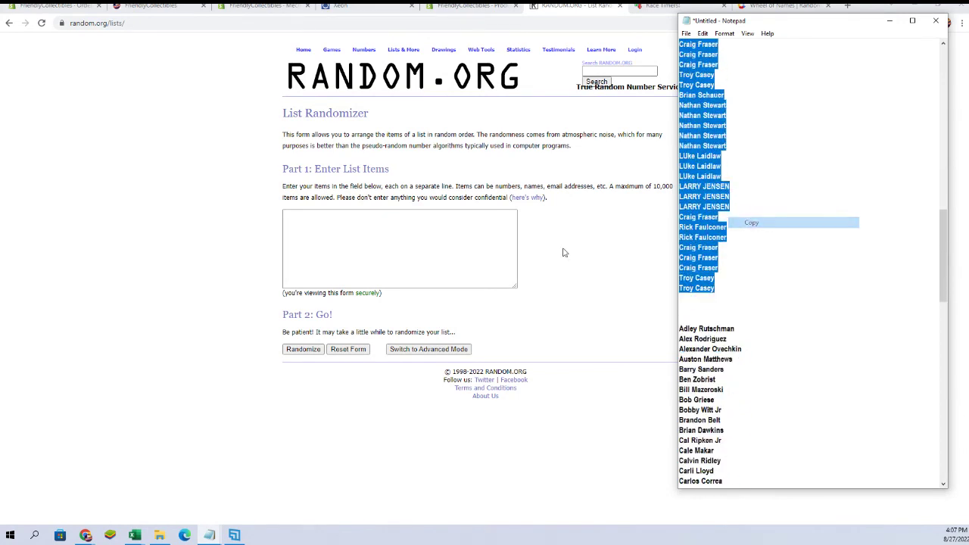
right_click(369, 238)
left_click(414, 318)
Step: Randomize the owner list, reshuffle it several more times, and select the shuffled result
left_click(303, 349)
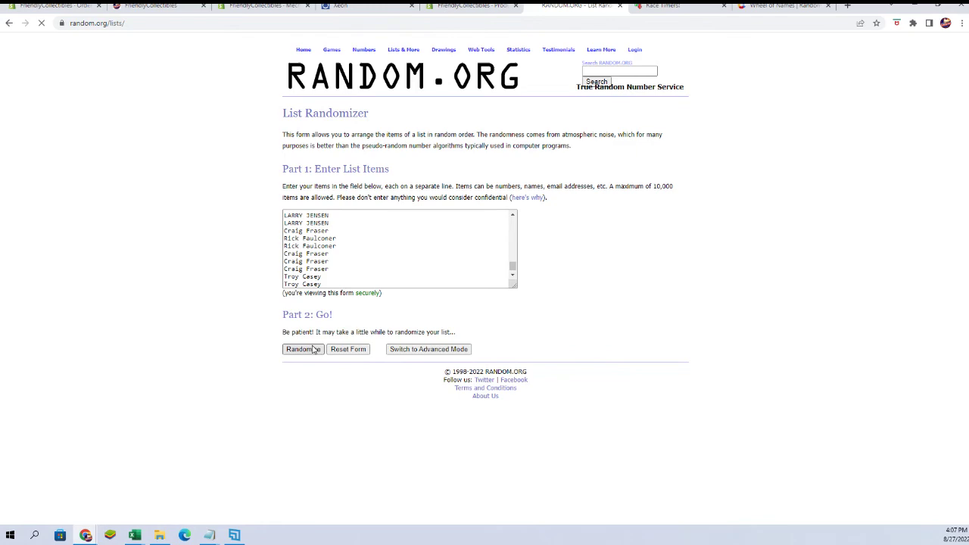
scroll(331, 265, "down", 3)
scroll(330, 265, "down", 10)
left_click(292, 462)
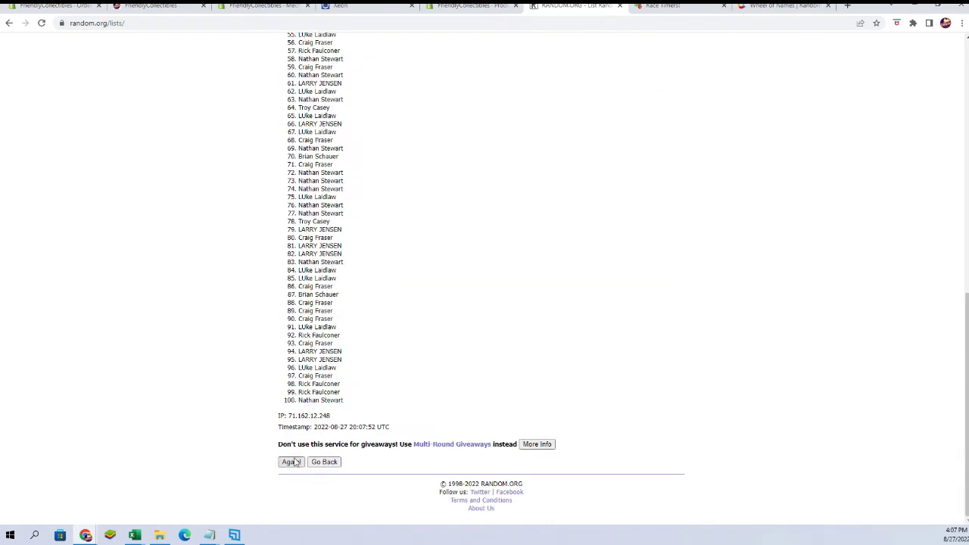
scroll(270, 369, "down", 5)
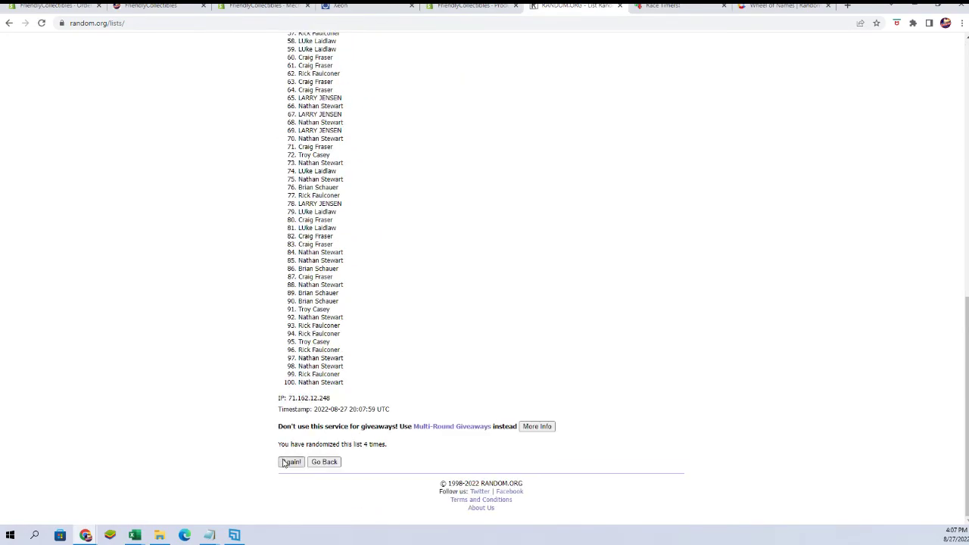
left_click(289, 462)
scroll(294, 363, "down", 10)
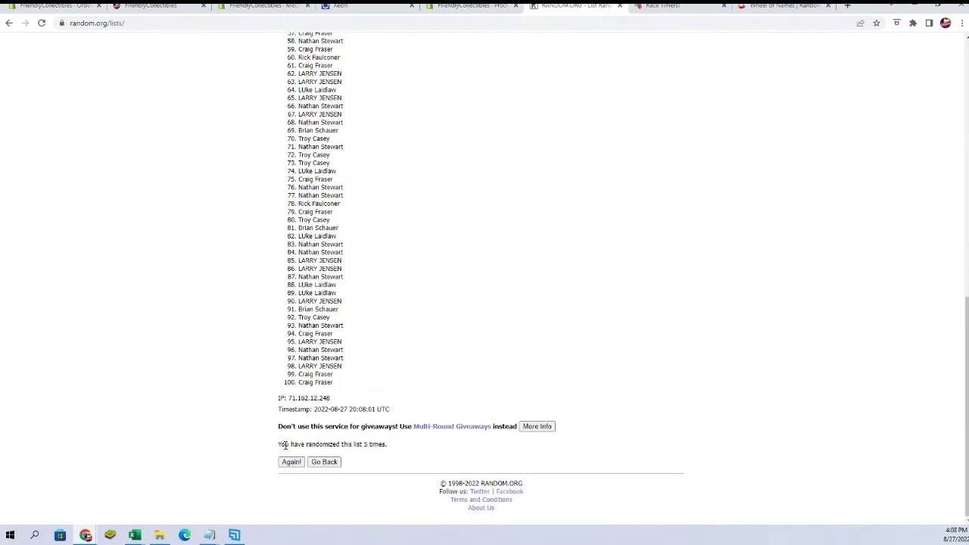
left_click(289, 462)
scroll(292, 379, "down", 10)
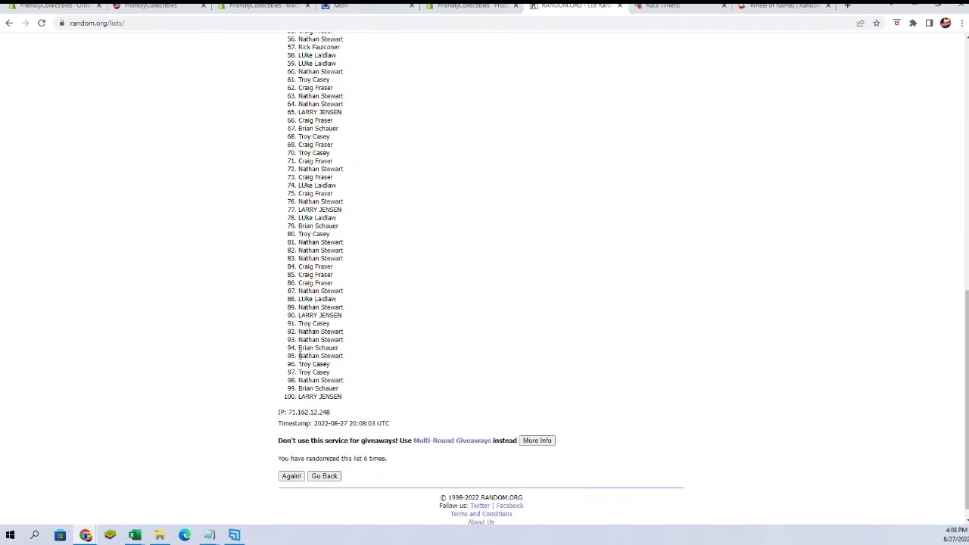
left_click(293, 462)
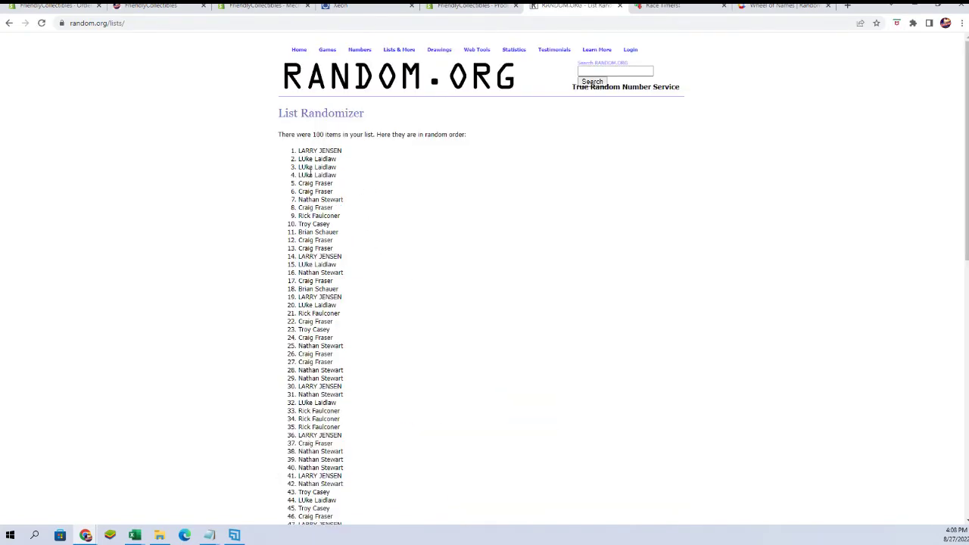
mouse_move(299, 152)
left_mouse_down()
mouse_move(335, 167)
mouse_move(344, 383)
left_mouse_up()
scroll(341, 249, "down", 2)
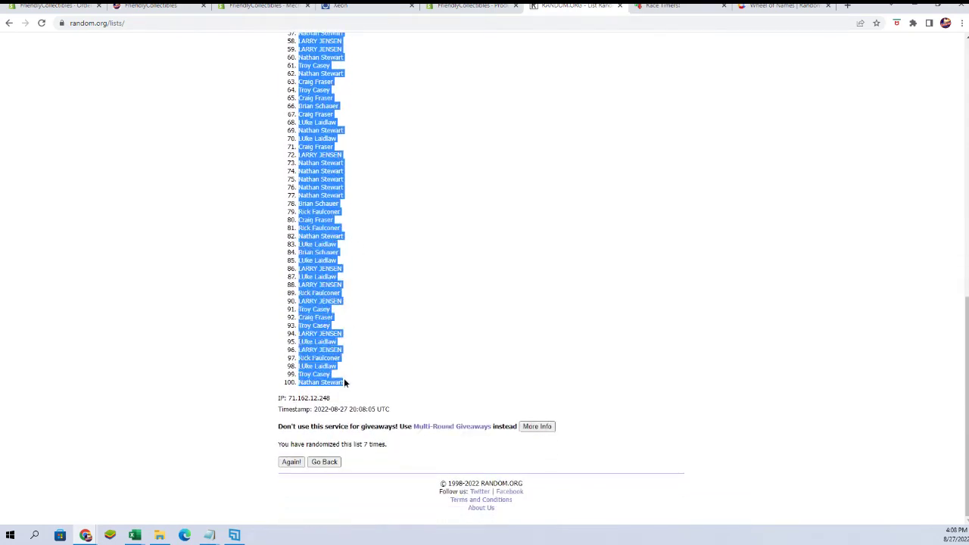
Step: Paste the shuffled owners into A2 of Book7 as Unicode Text
left_click(140, 532)
left_click(277, 495)
left_click(95, 126)
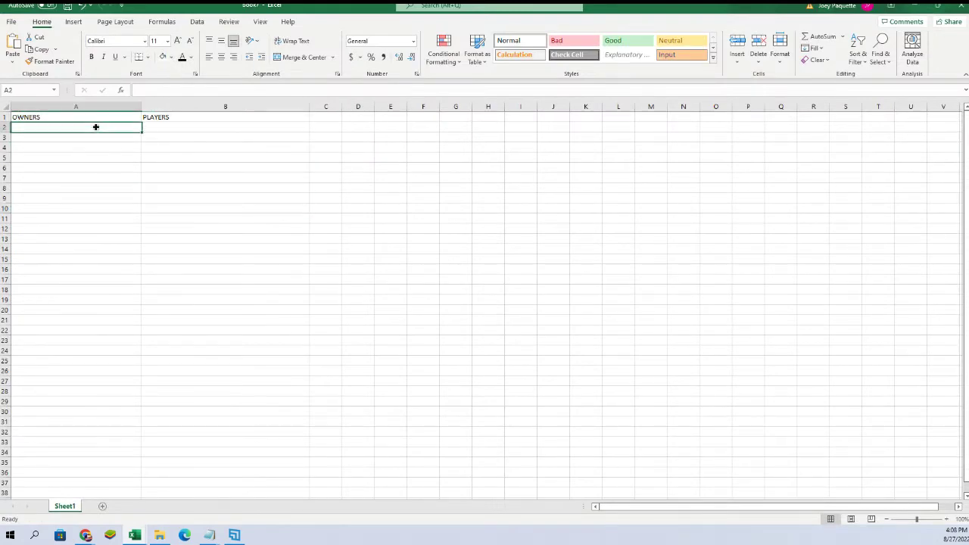
right_click(97, 128)
left_click(135, 195)
left_click(90, 139)
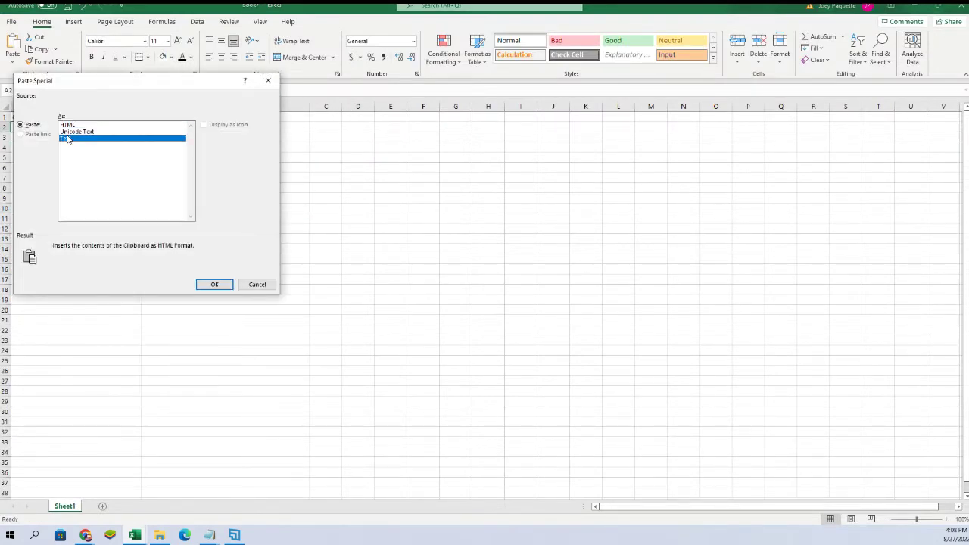
left_click(212, 283)
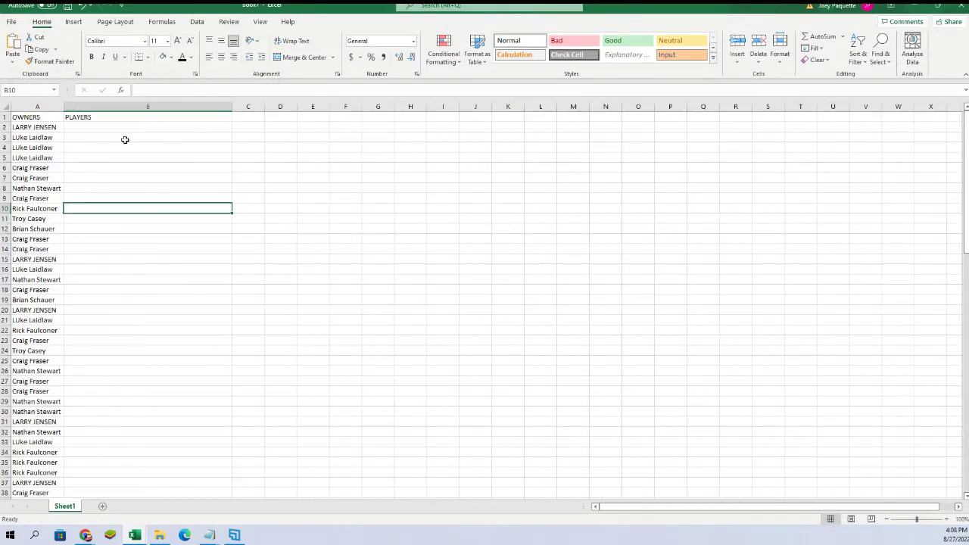
Step: Select cell B2 under PLAYERS, then minimize the workbook to return to the browser
left_click(125, 128)
scroll(174, 281, "down", 20)
scroll(182, 261, "up", 14)
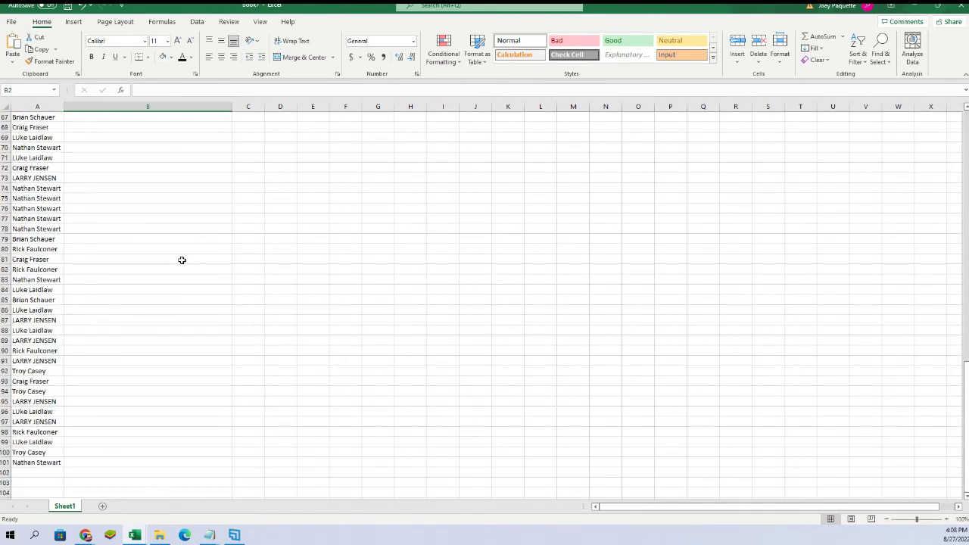
scroll(182, 261, "up", 7)
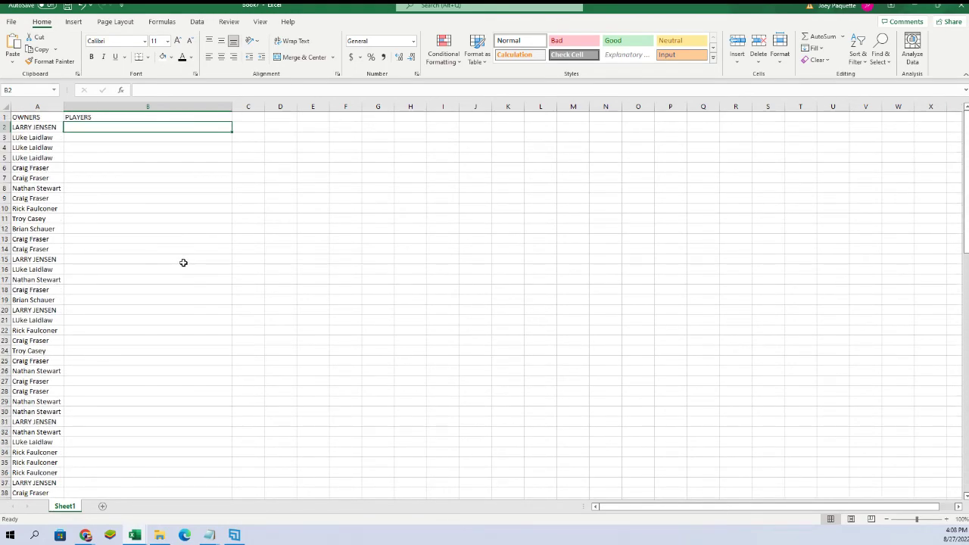
left_click(912, 7)
Step: Reset the List Randomizer and copy the player names from the notes, starting at Adley Rutschman
scroll(446, 71, "up", 10)
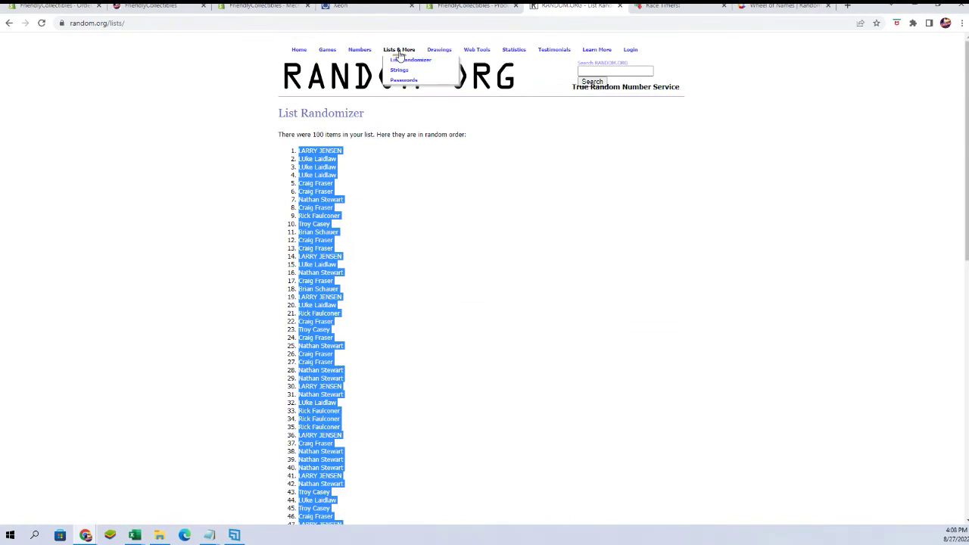
left_click(409, 62)
mouse_move(218, 522)
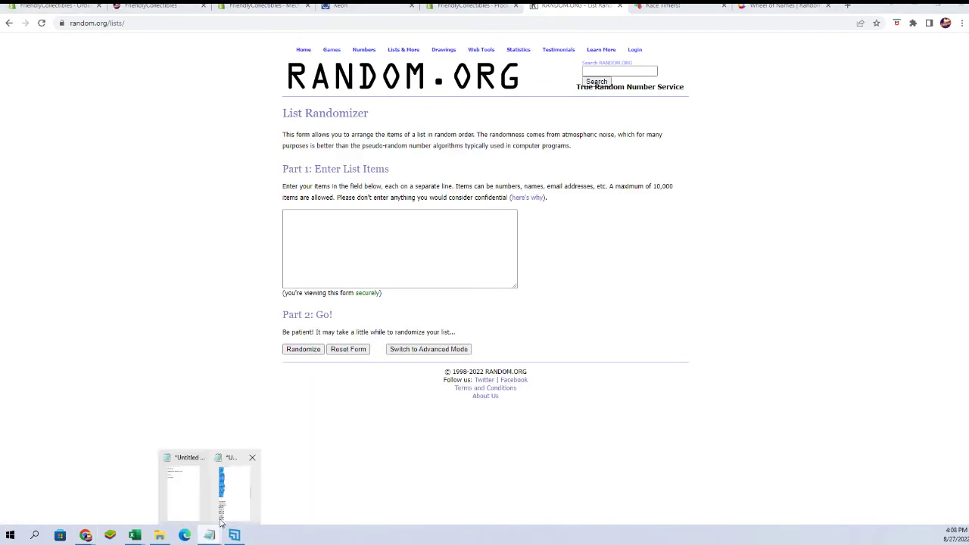
left_click(230, 506)
scroll(757, 273, "down", 3)
left_click(688, 231)
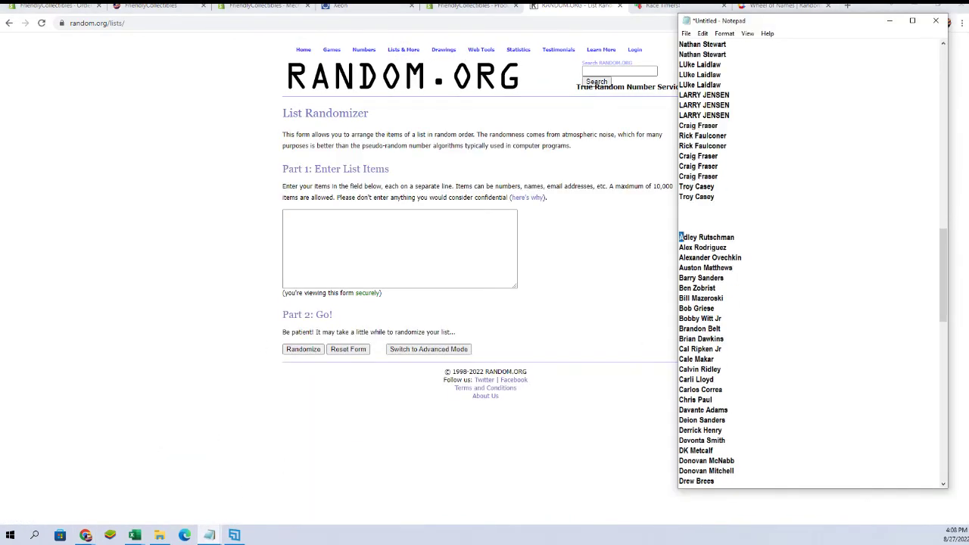
mouse_move(682, 235)
left_mouse_down()
mouse_move(737, 513)
mouse_move(746, 497)
mouse_move(739, 476)
left_mouse_up()
right_click(733, 189)
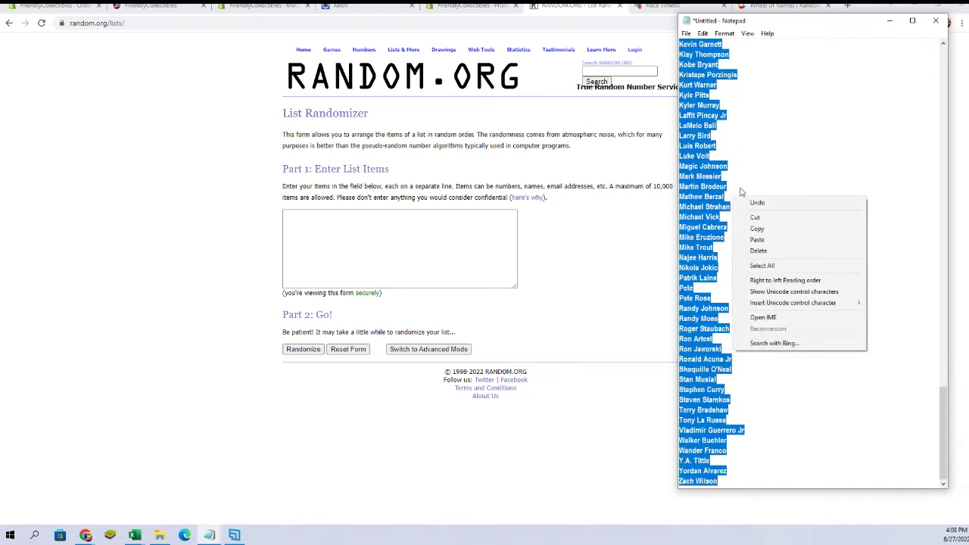
left_click(749, 226)
Step: Paste the player names into the list box and randomize them
left_click(427, 238)
right_click(427, 238)
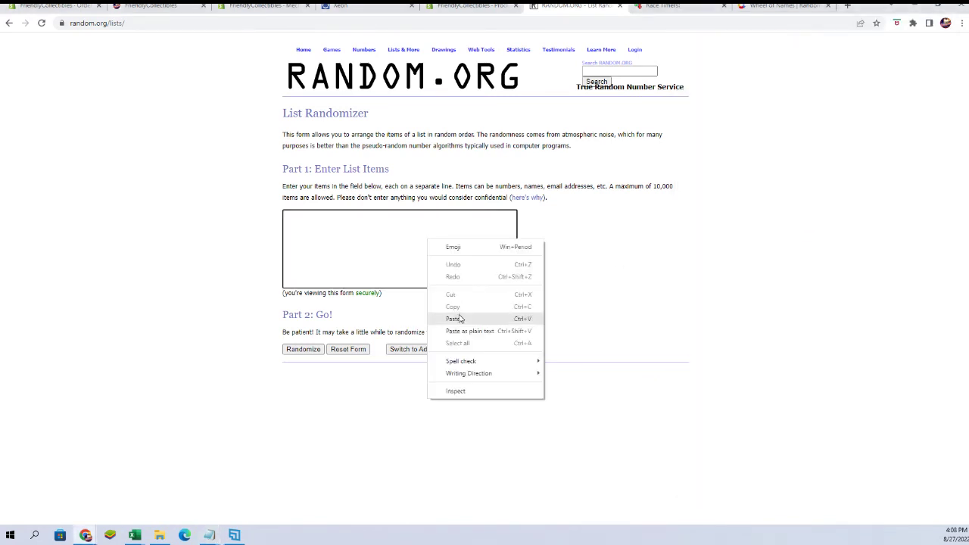
left_click(452, 316)
left_click(307, 350)
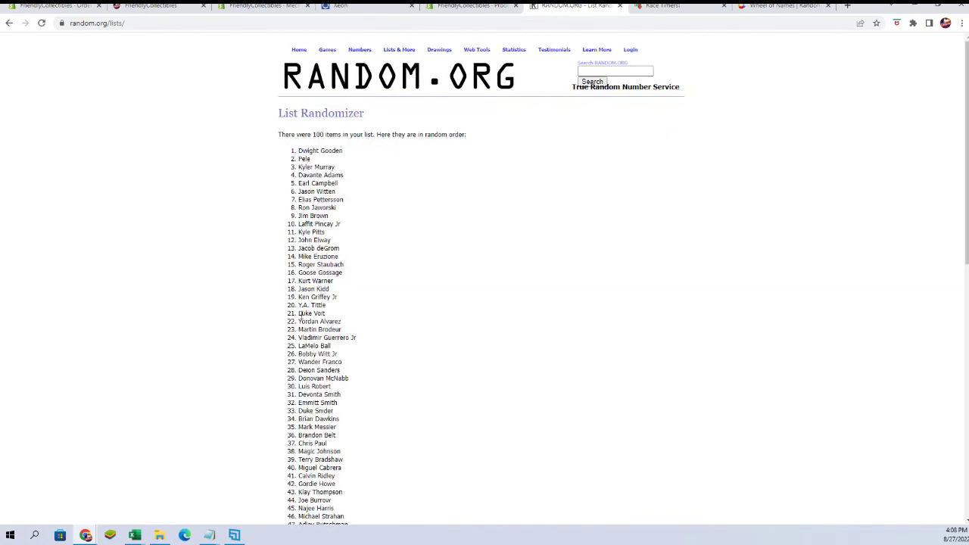
Step: Reshuffle the player list six more times and select the final shuffled names
scroll(295, 363, "down", 8)
left_click(293, 464)
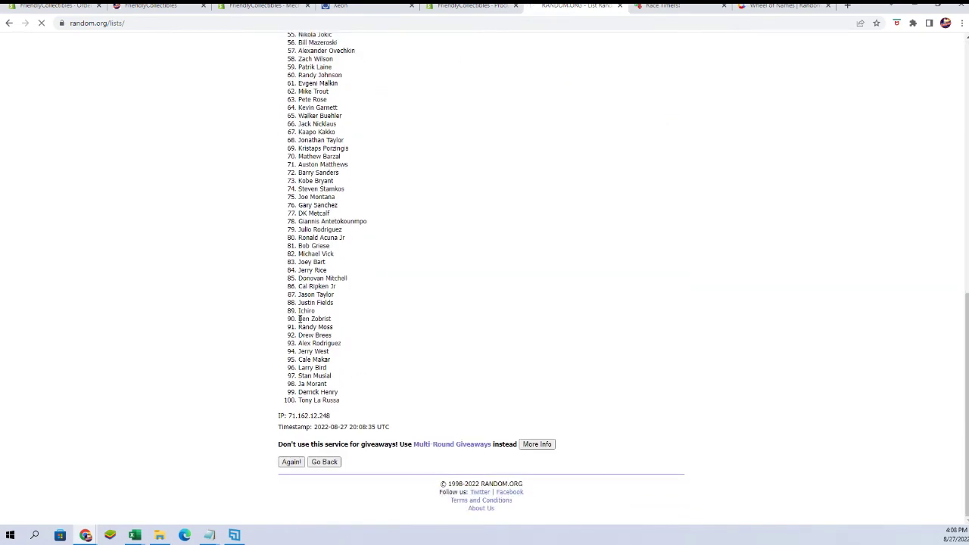
left_click(288, 464)
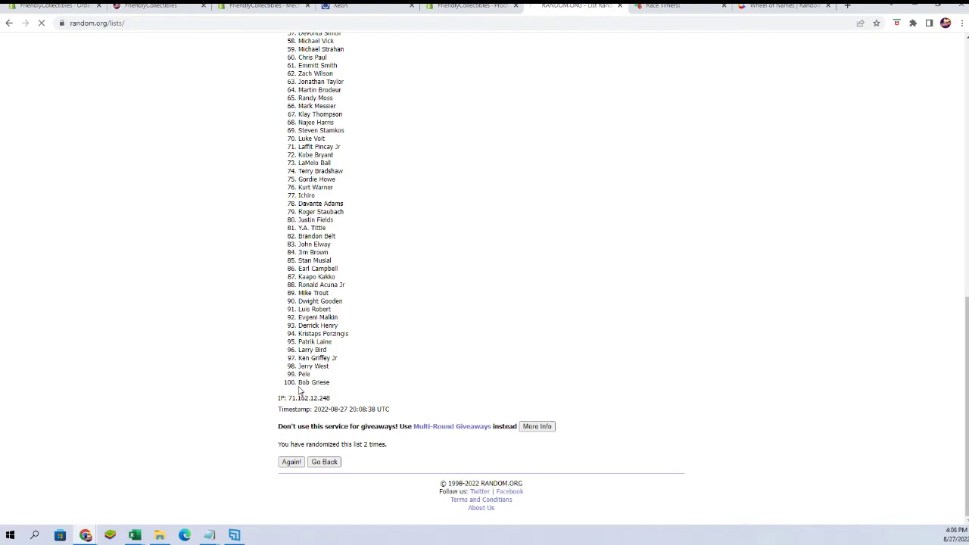
left_click(285, 463)
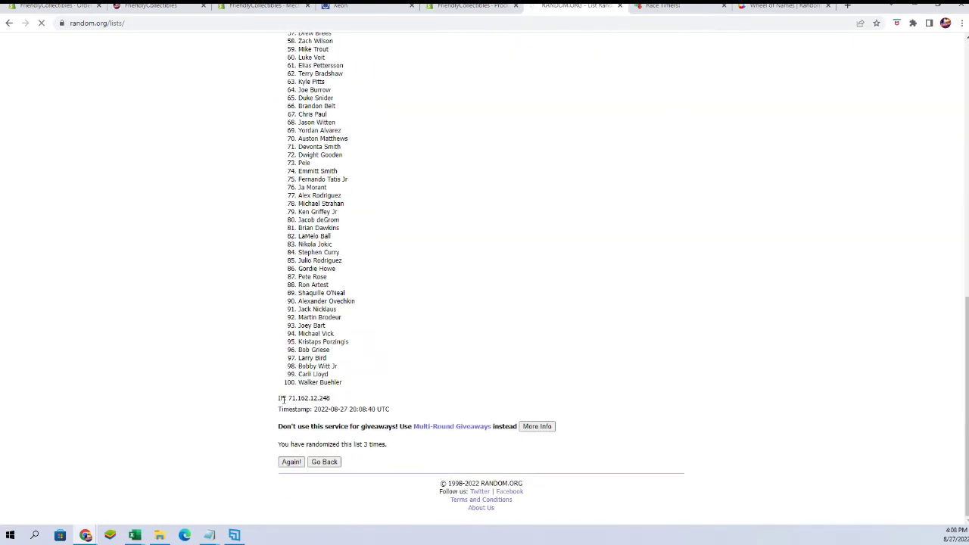
left_click(282, 464)
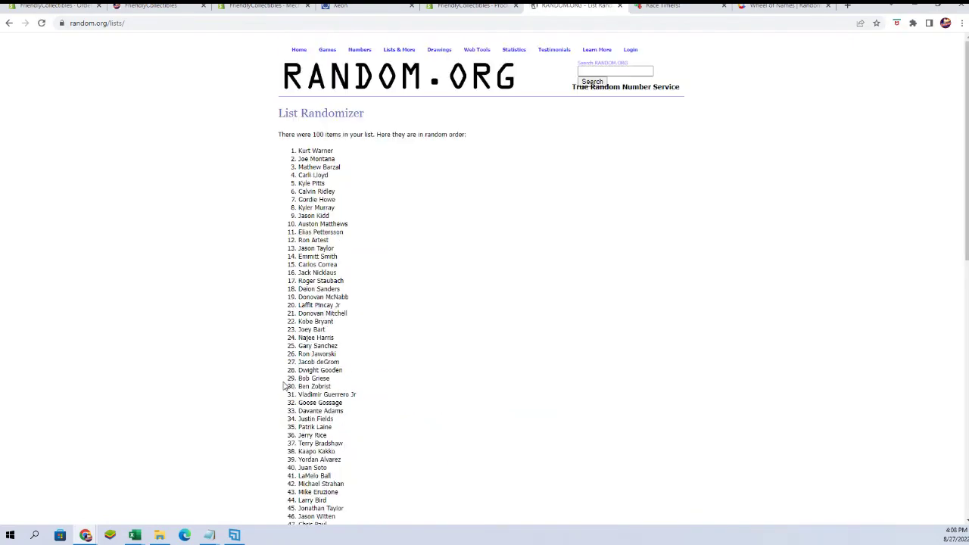
left_click(293, 464)
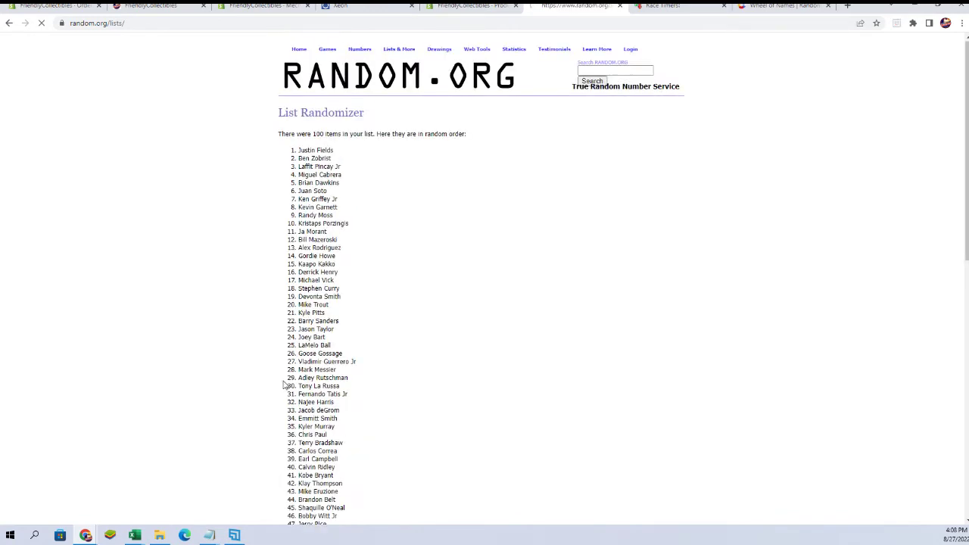
left_click(292, 463)
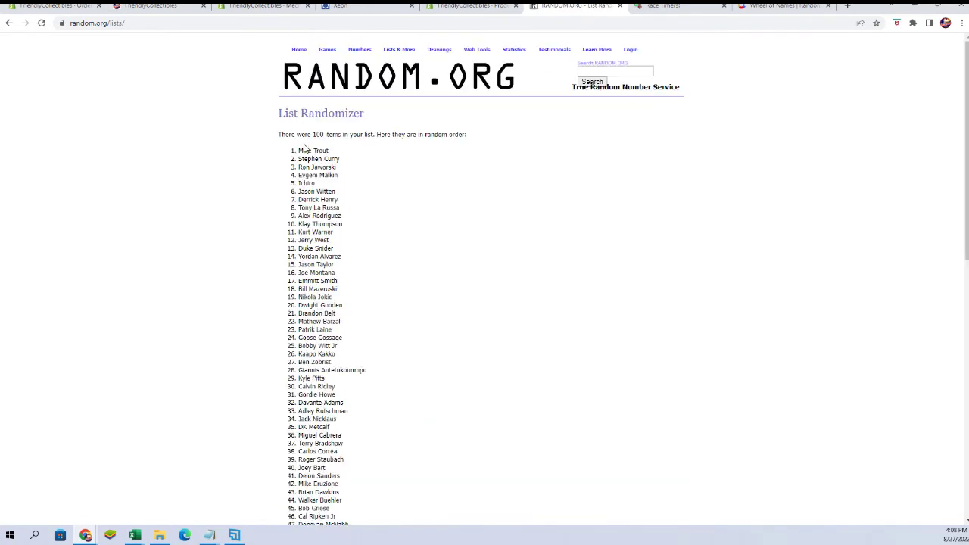
mouse_move(300, 147)
left_mouse_down()
mouse_move(333, 182)
mouse_move(343, 227)
mouse_move(350, 296)
mouse_move(337, 382)
left_mouse_up()
scroll(342, 234, "down", 5)
scroll(342, 230, "down", 5)
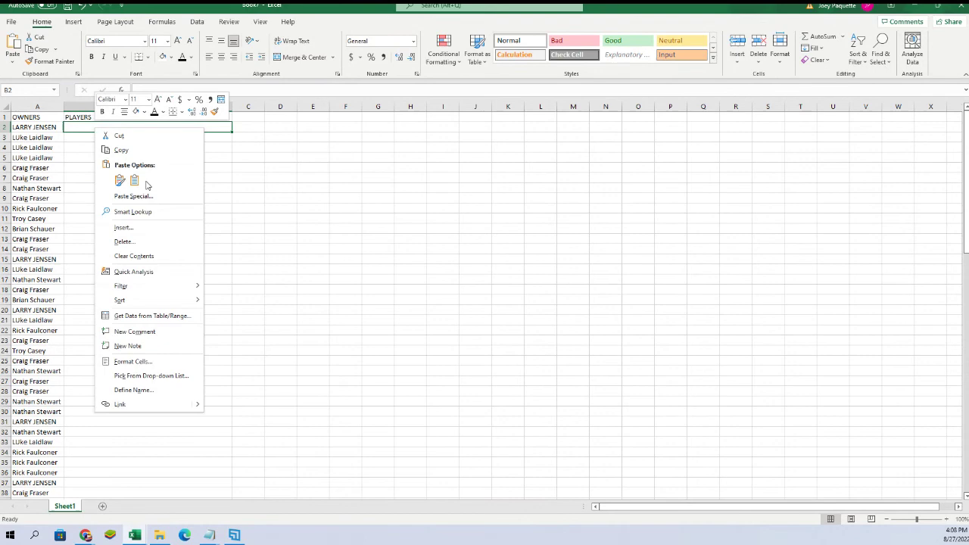
Step: Paste the shuffled players into B2 as plain text and autofit column B
left_click(147, 189)
left_click(114, 137)
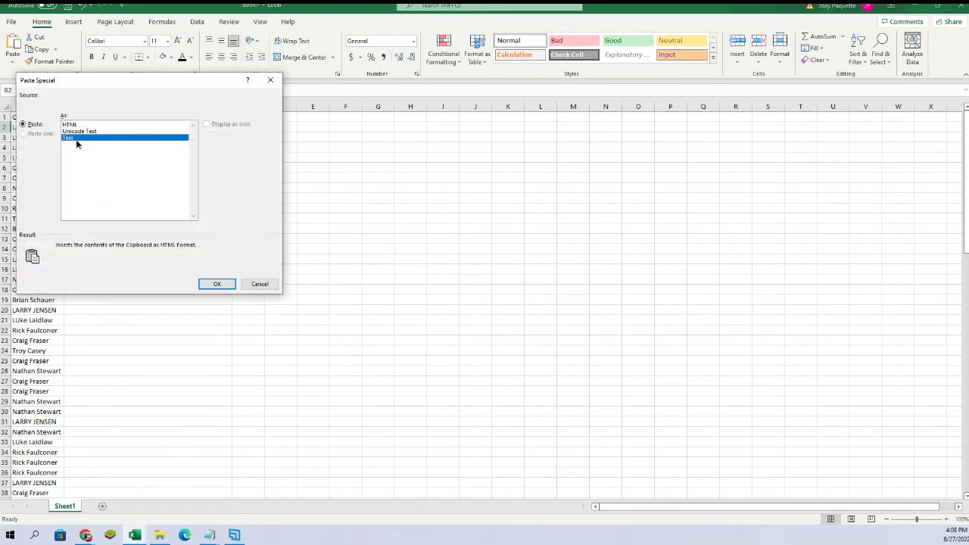
left_click(215, 283)
left_click_drag(151, 279, 186, 265)
double_click(234, 103)
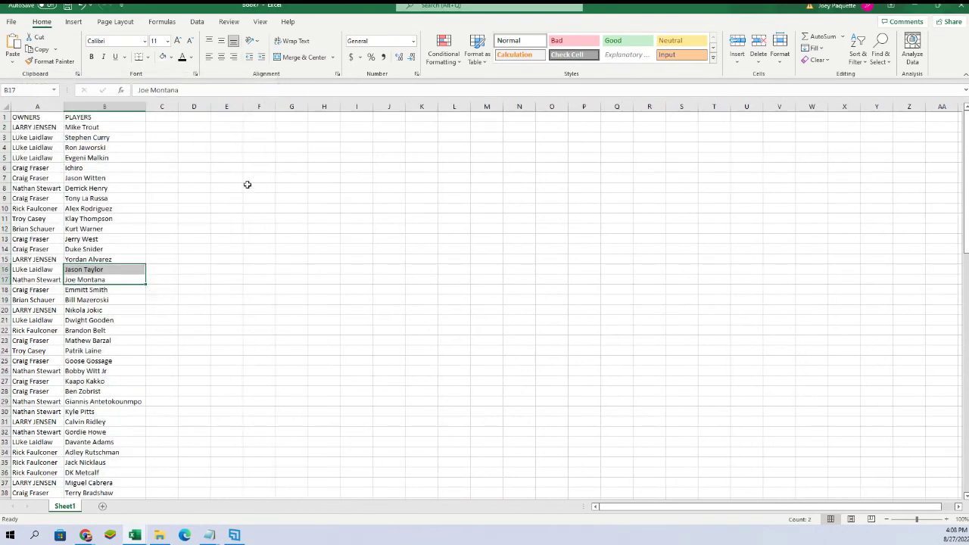
Step: Apply All Borders to columns A and B, then zoom the sheet to 400%
left_click(249, 201)
left_click_drag(43, 106, 83, 109)
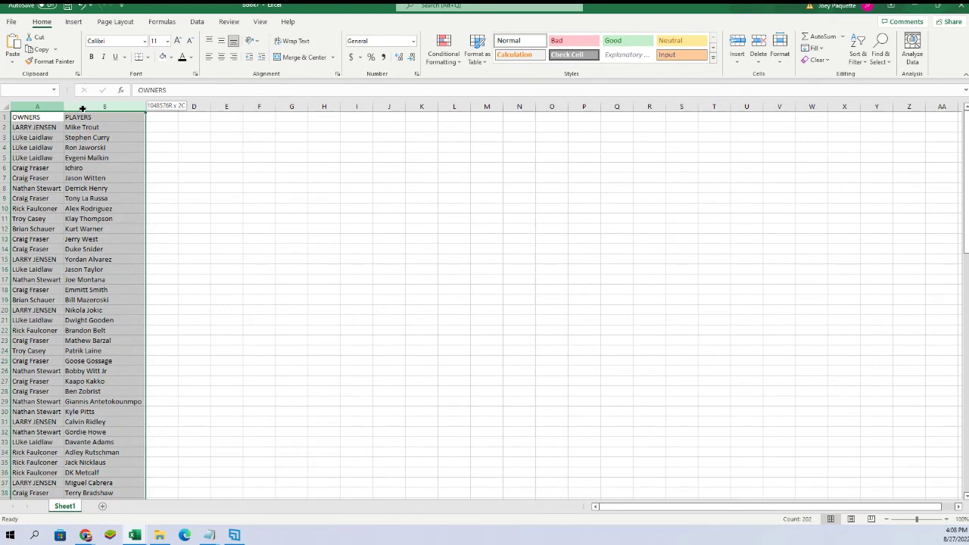
left_click(147, 57)
left_click(176, 159)
left_click(197, 166)
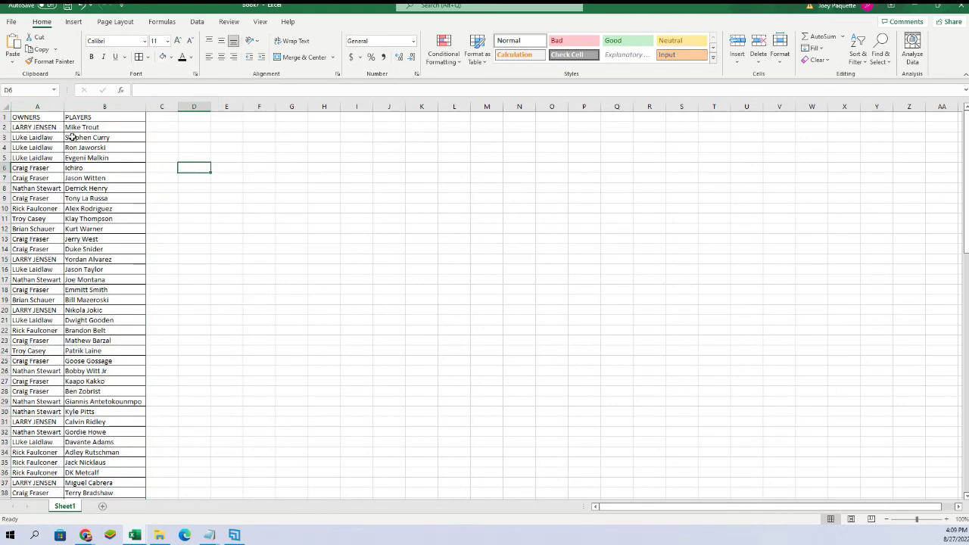
left_click(57, 130)
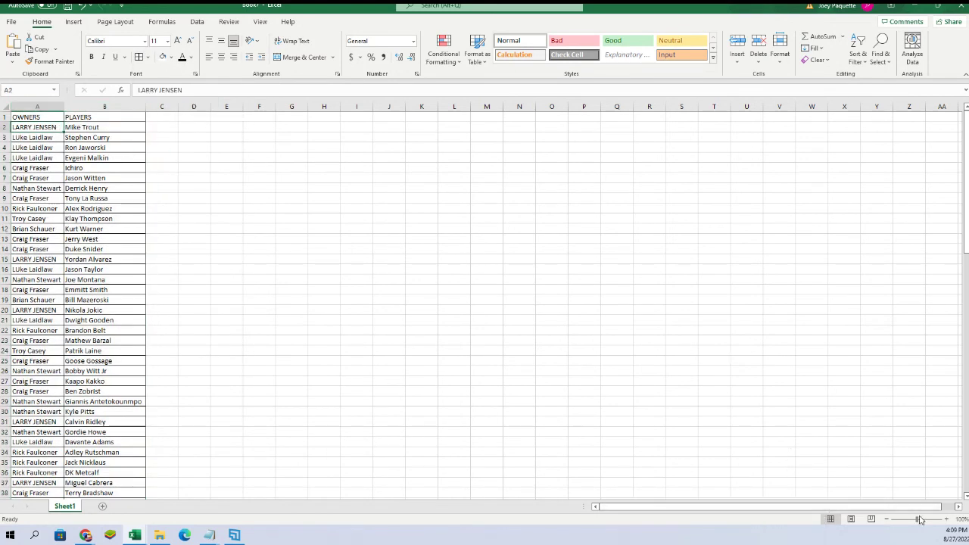
left_click_drag(916, 519, 942, 519)
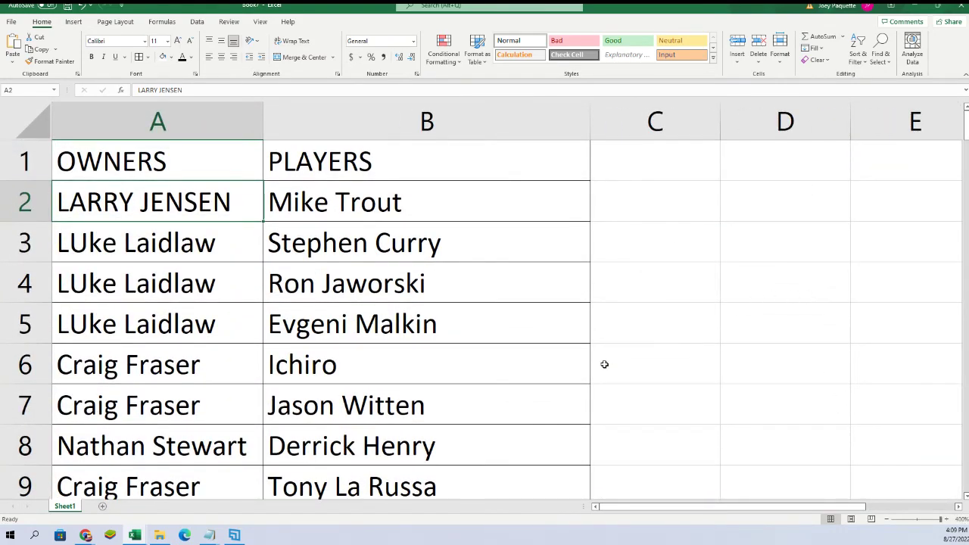
left_click(887, 519)
left_click_drag(871, 426, 893, 397)
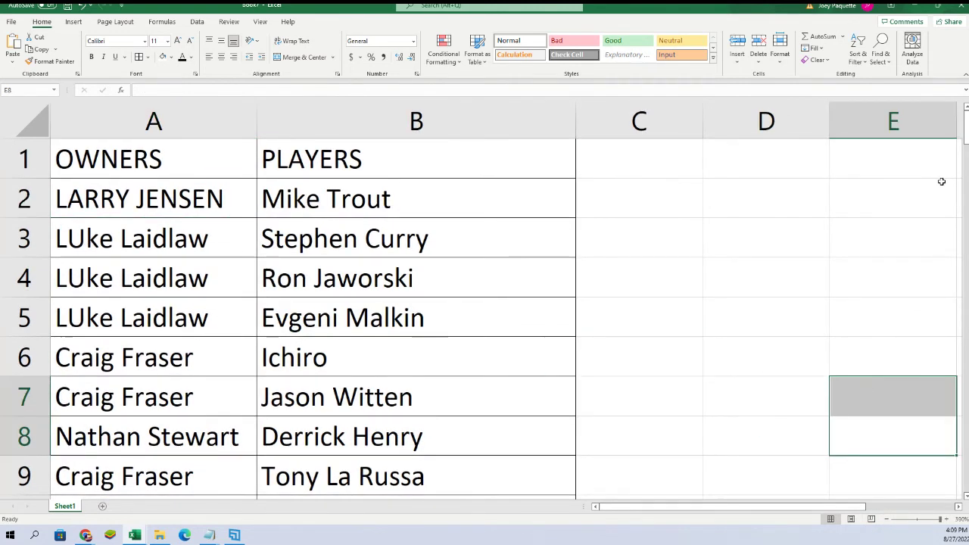
left_click_drag(965, 127, 966, 163)
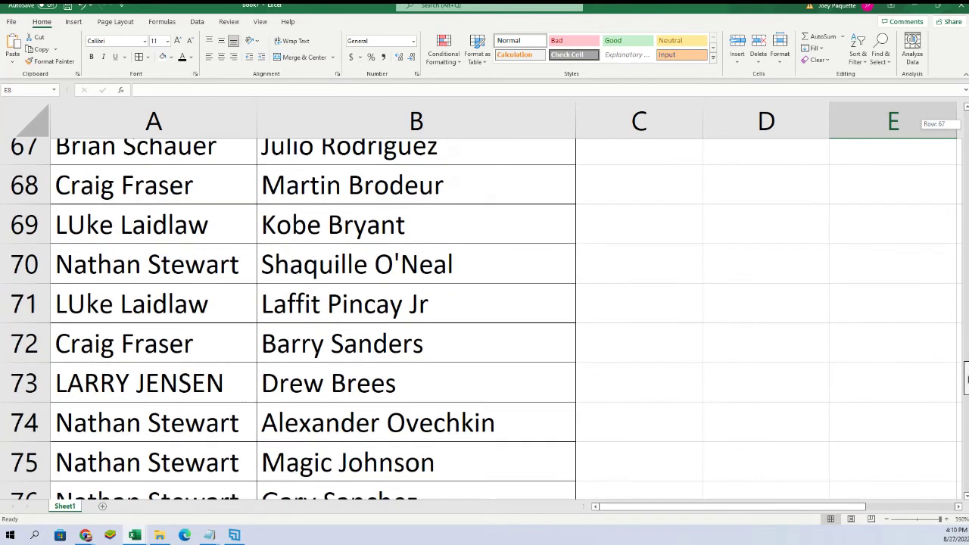
left_click_drag(966, 389, 965, 462)
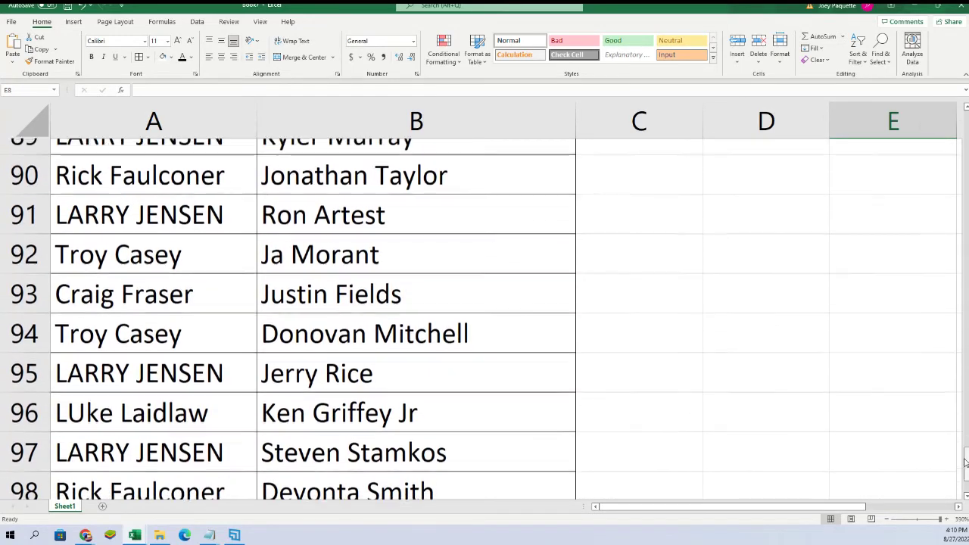
left_click(446, 205)
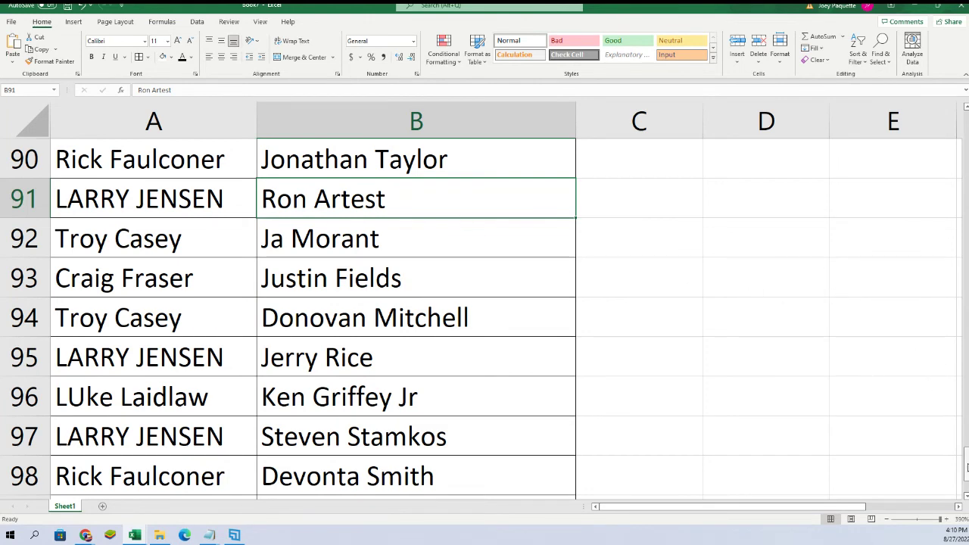
left_click_drag(966, 467, 966, 485)
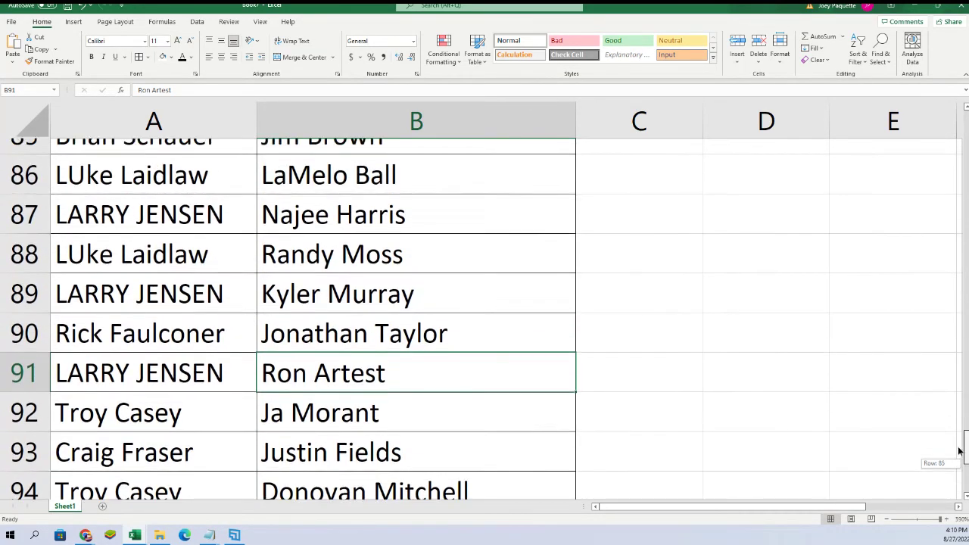
left_click_drag(955, 439, 956, 437)
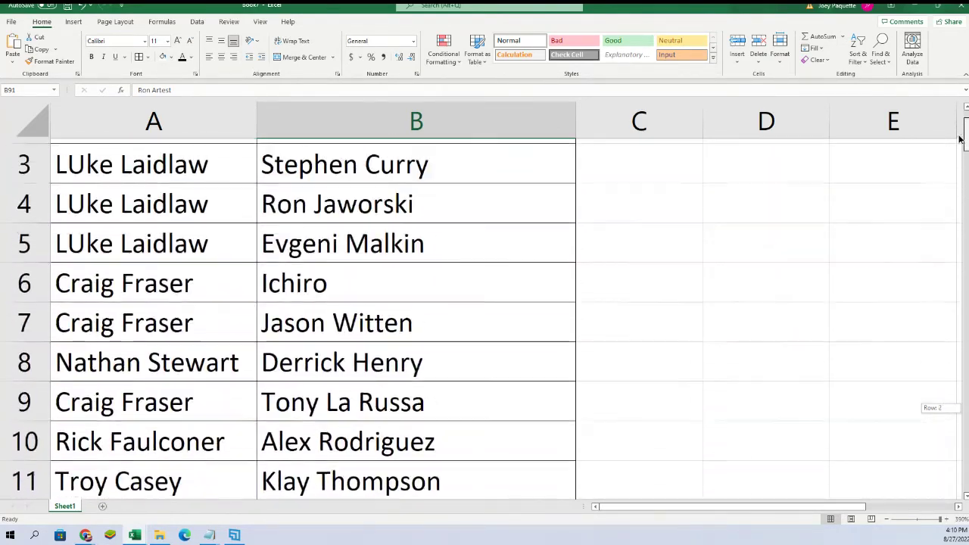
left_click_drag(959, 129, 959, 125)
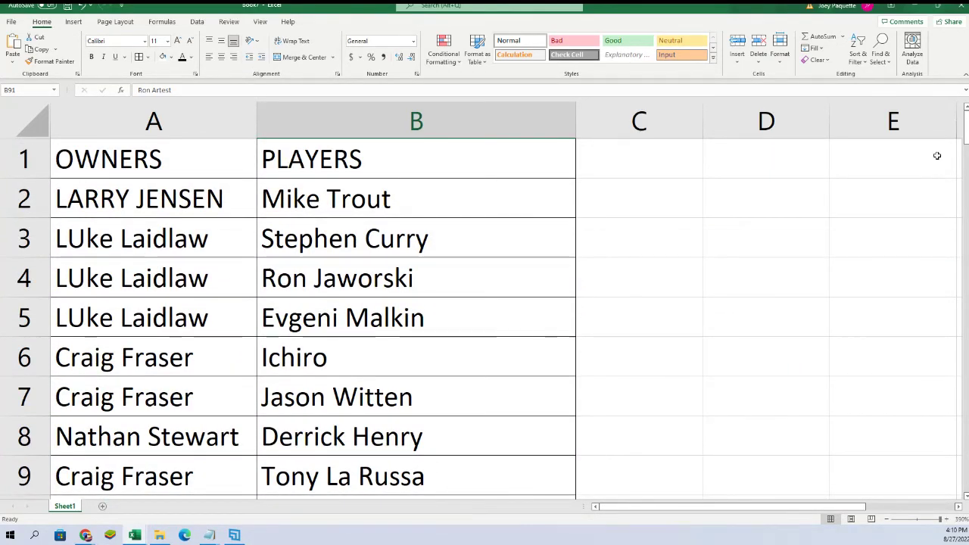
left_click(913, 520)
left_click(728, 380)
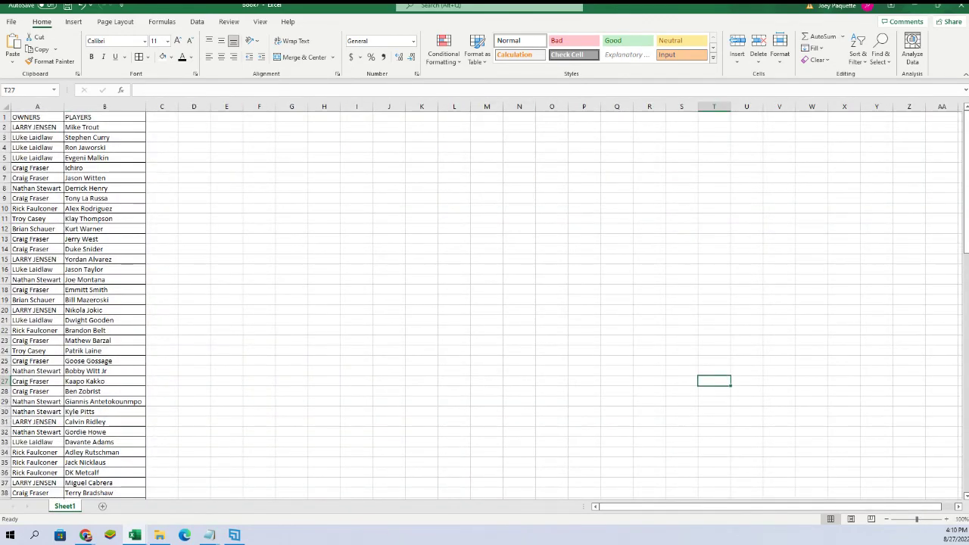